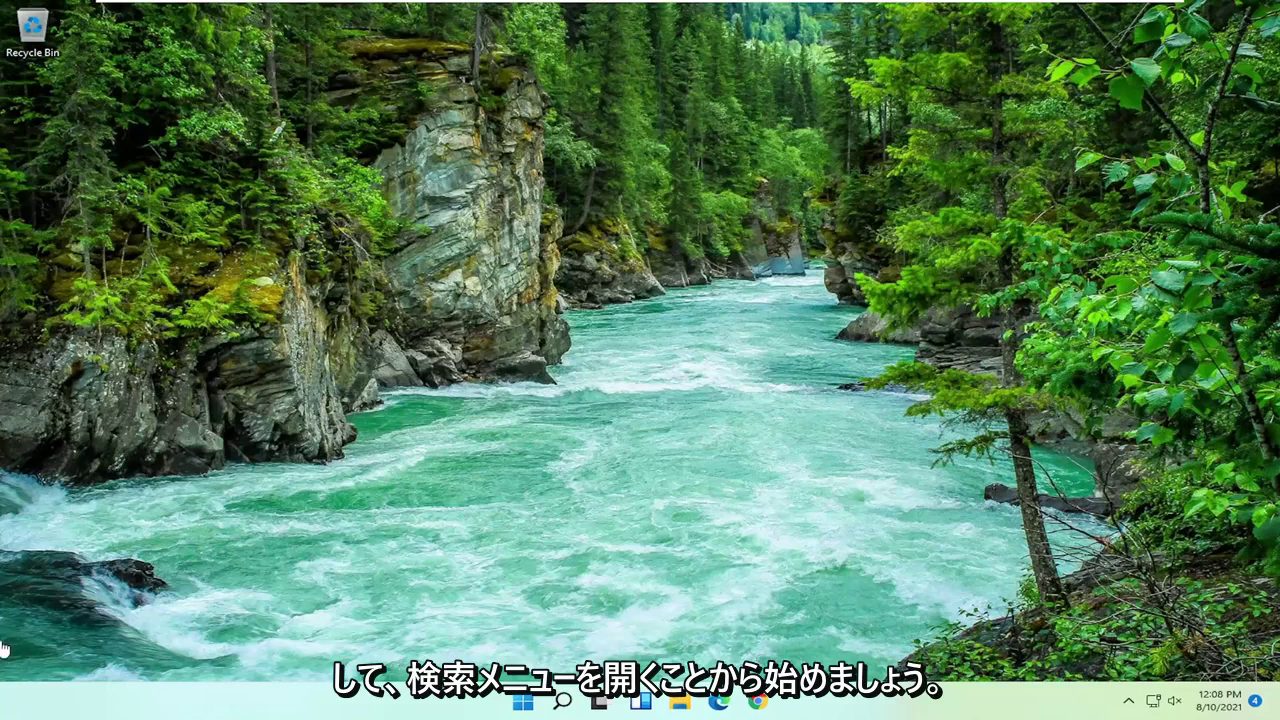
# - Open System Properties' Performance Options Advanced tab, showing the 1408 MB total paging file
pyautogui.click(553, 704)
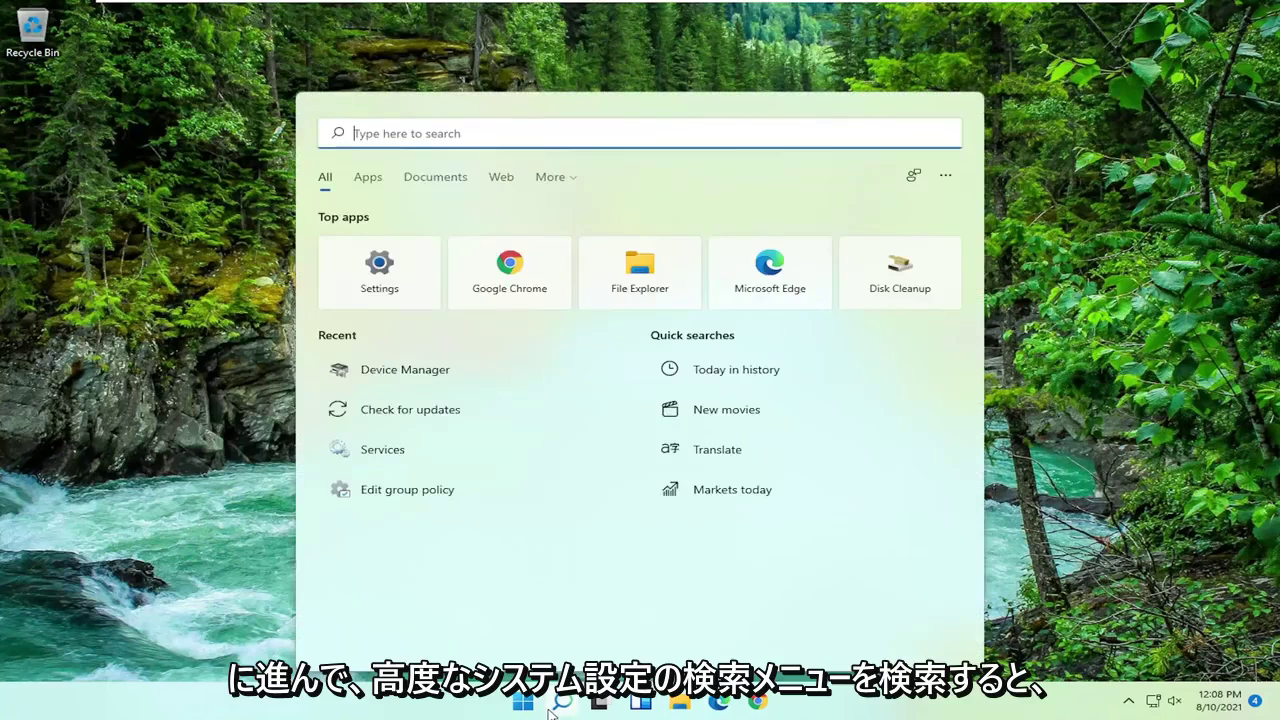
pyautogui.write('ad')
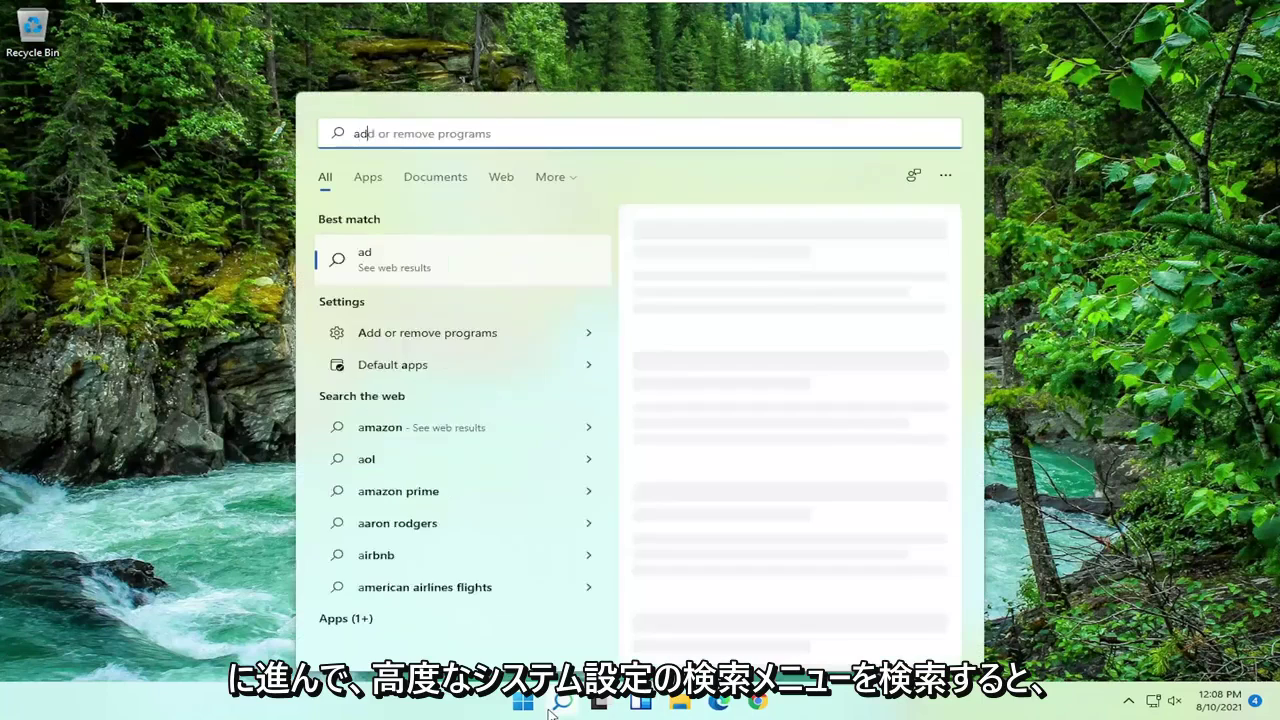
pyautogui.write('vanced system')
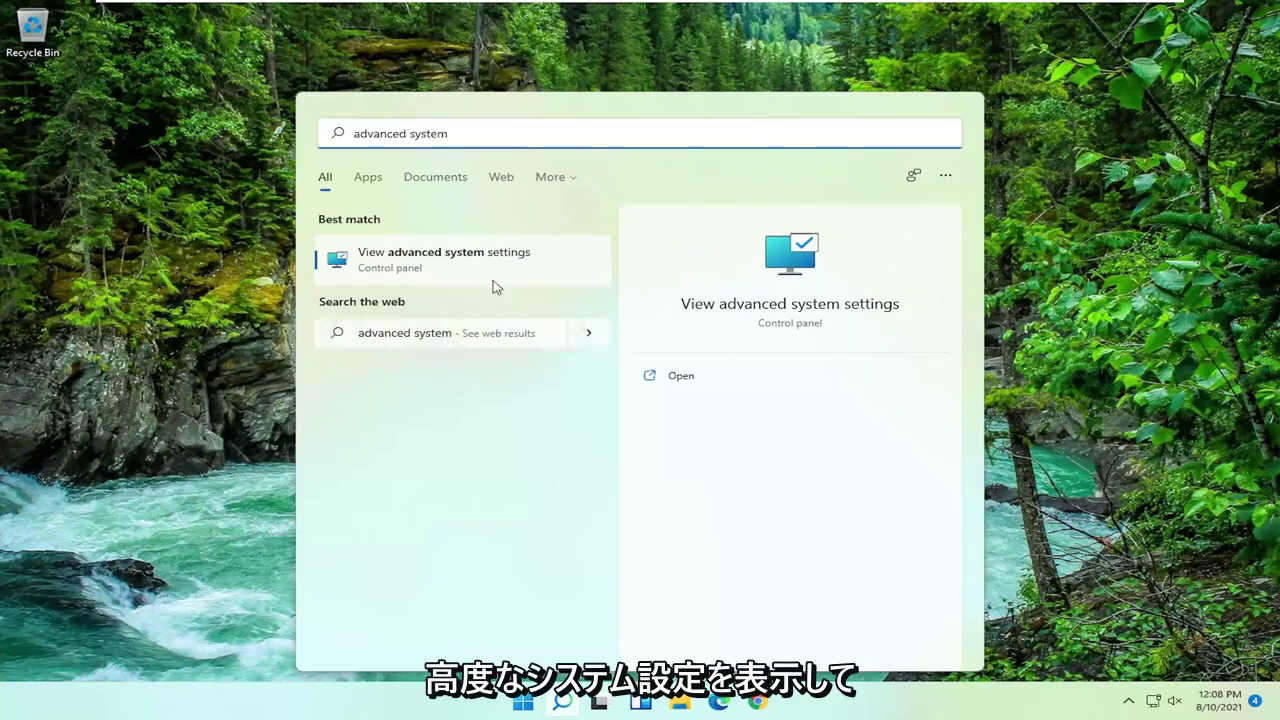
pyautogui.click(472, 257)
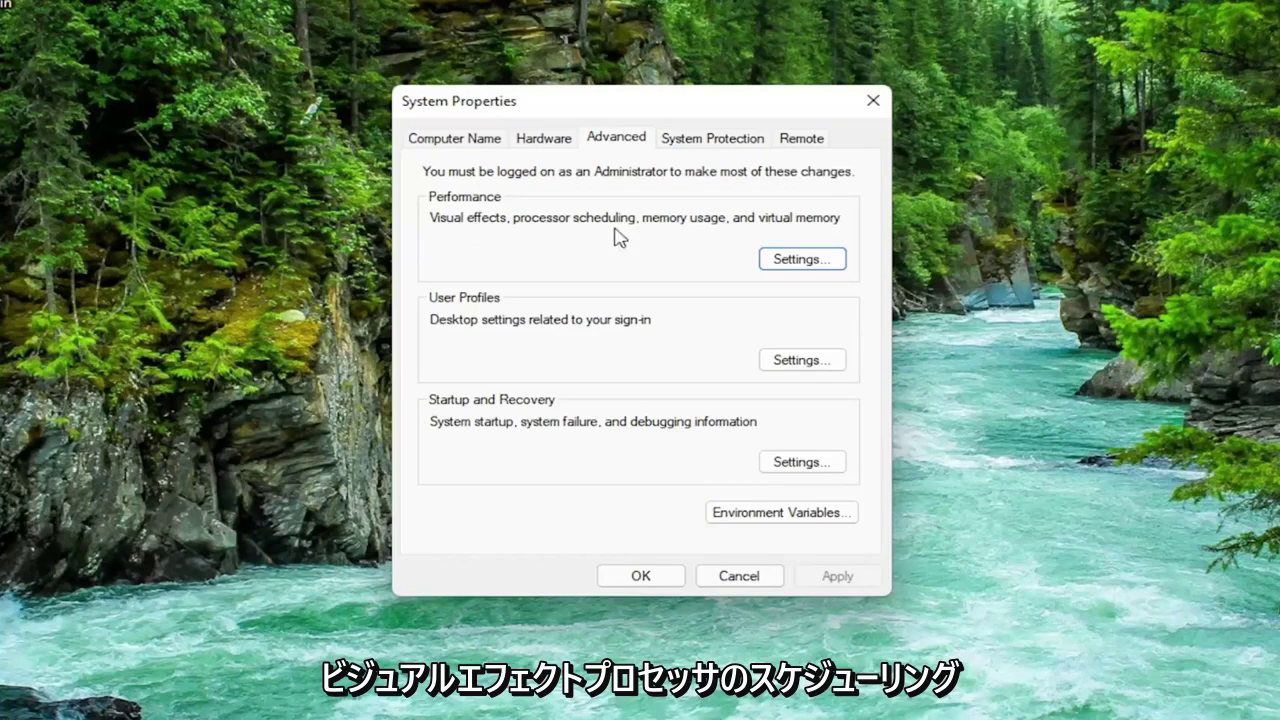
pyautogui.click(815, 262)
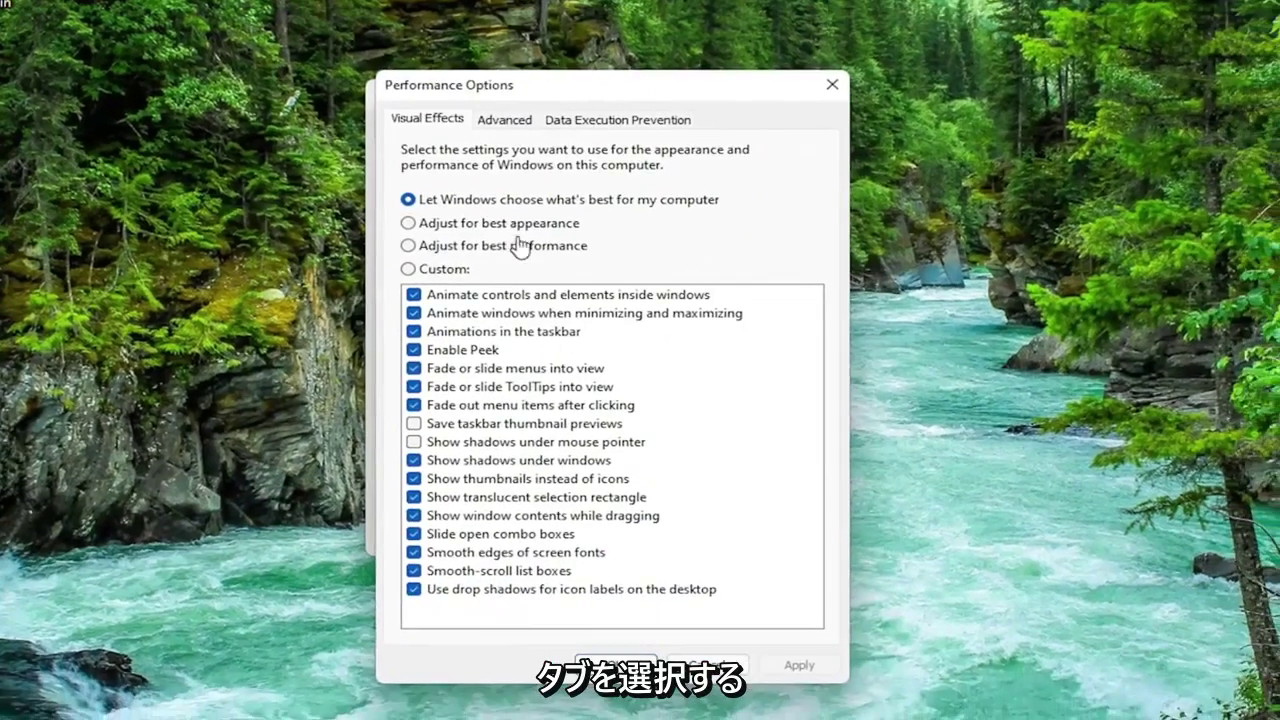
pyautogui.click(507, 121)
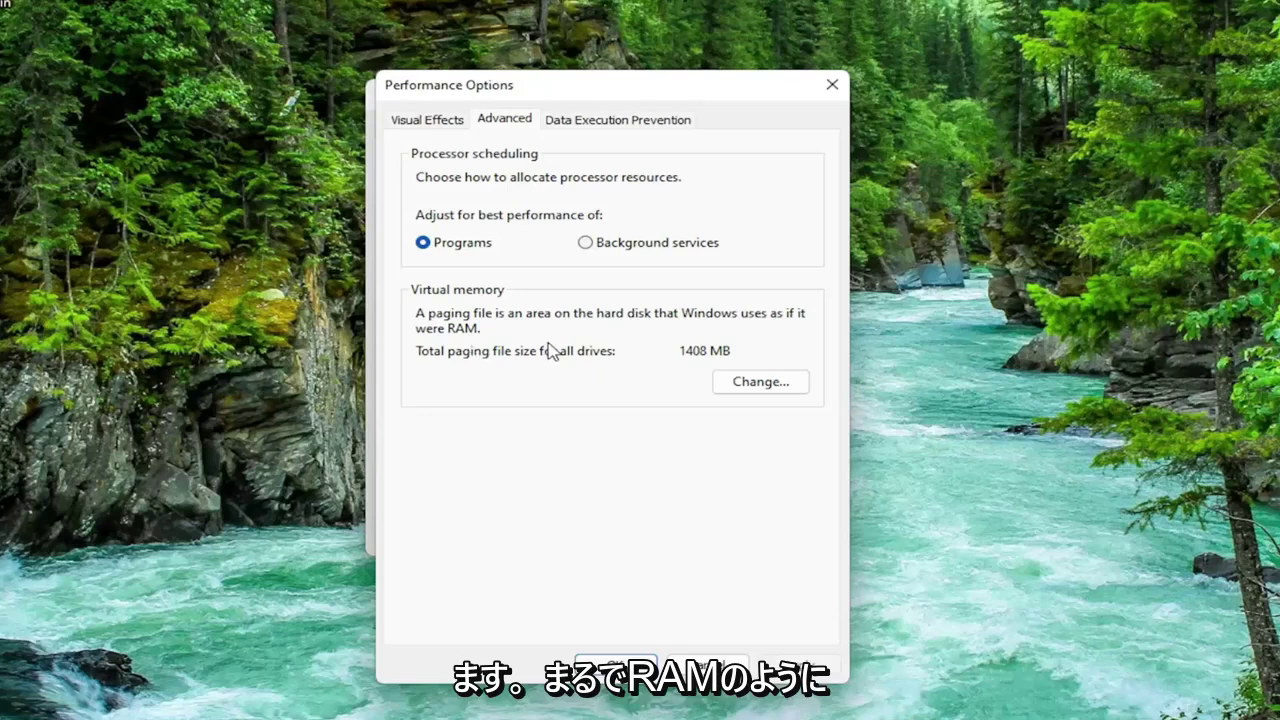
# - Replace system-managed sizing with a custom 1407 MB initial and maximum paging file on C:
pyautogui.click(770, 382)
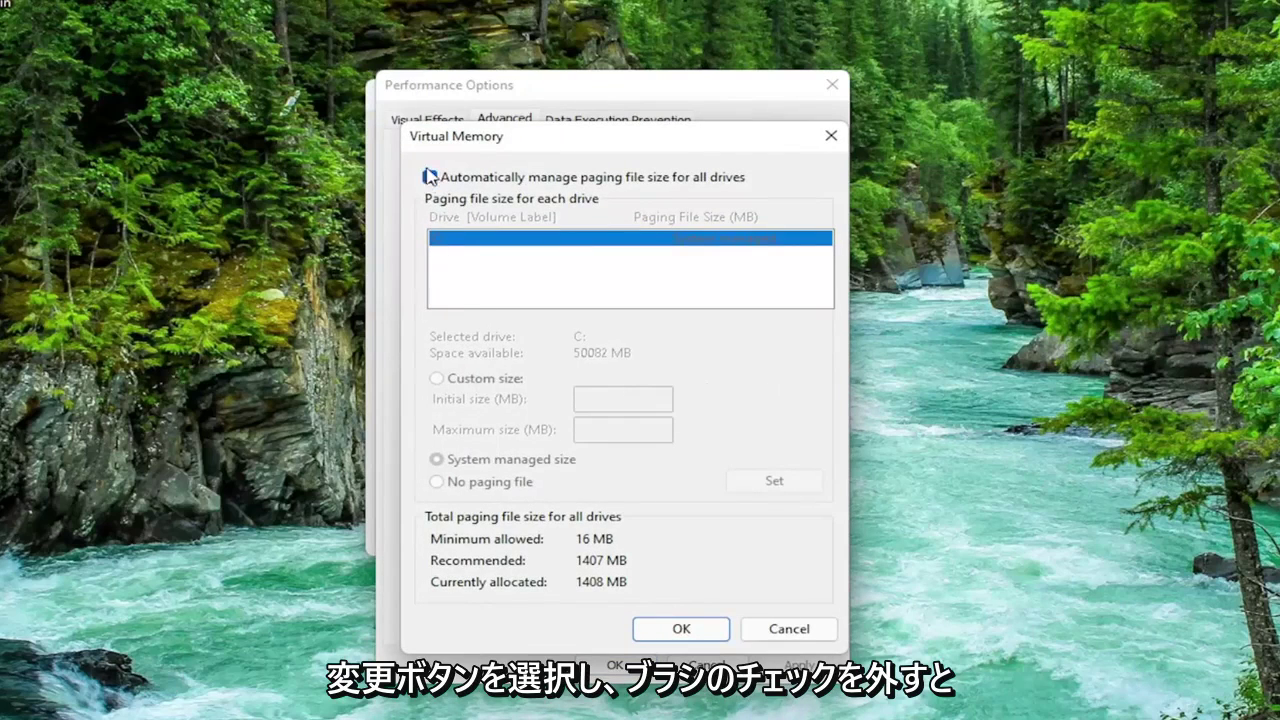
pyautogui.click(429, 177)
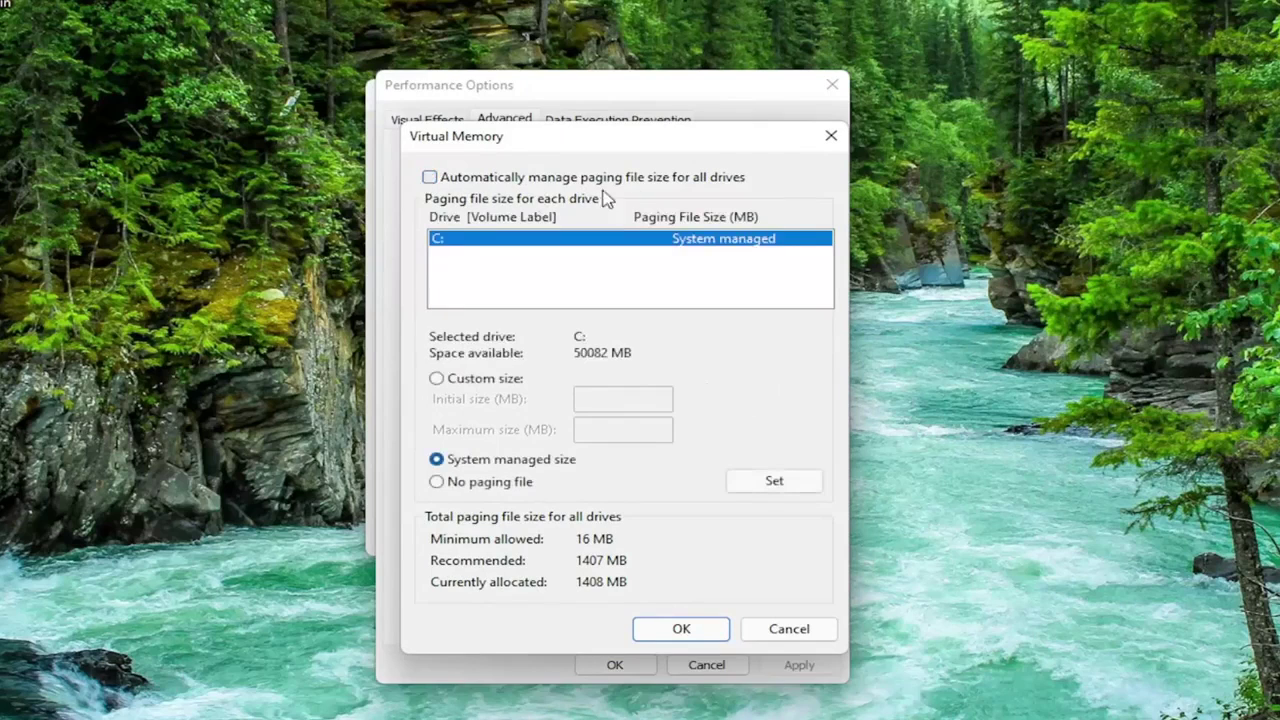
pyautogui.click(436, 380)
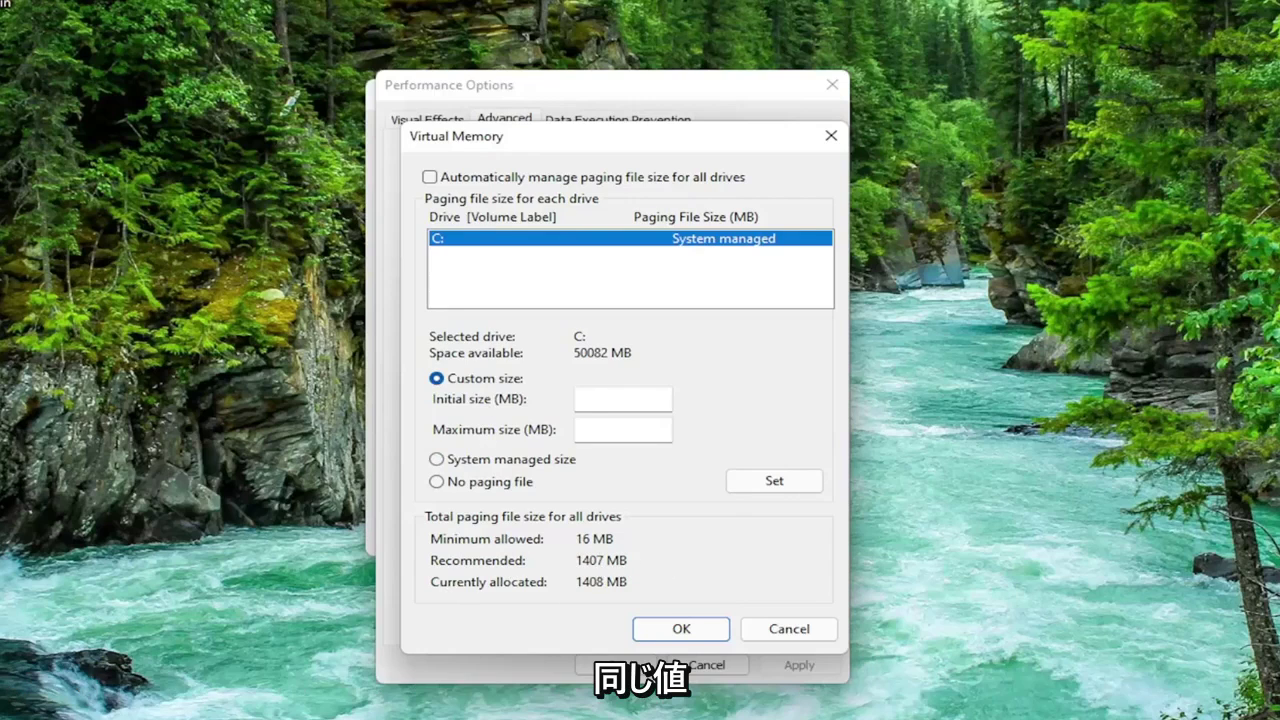
pyautogui.click(622, 399)
pyautogui.write('1407')
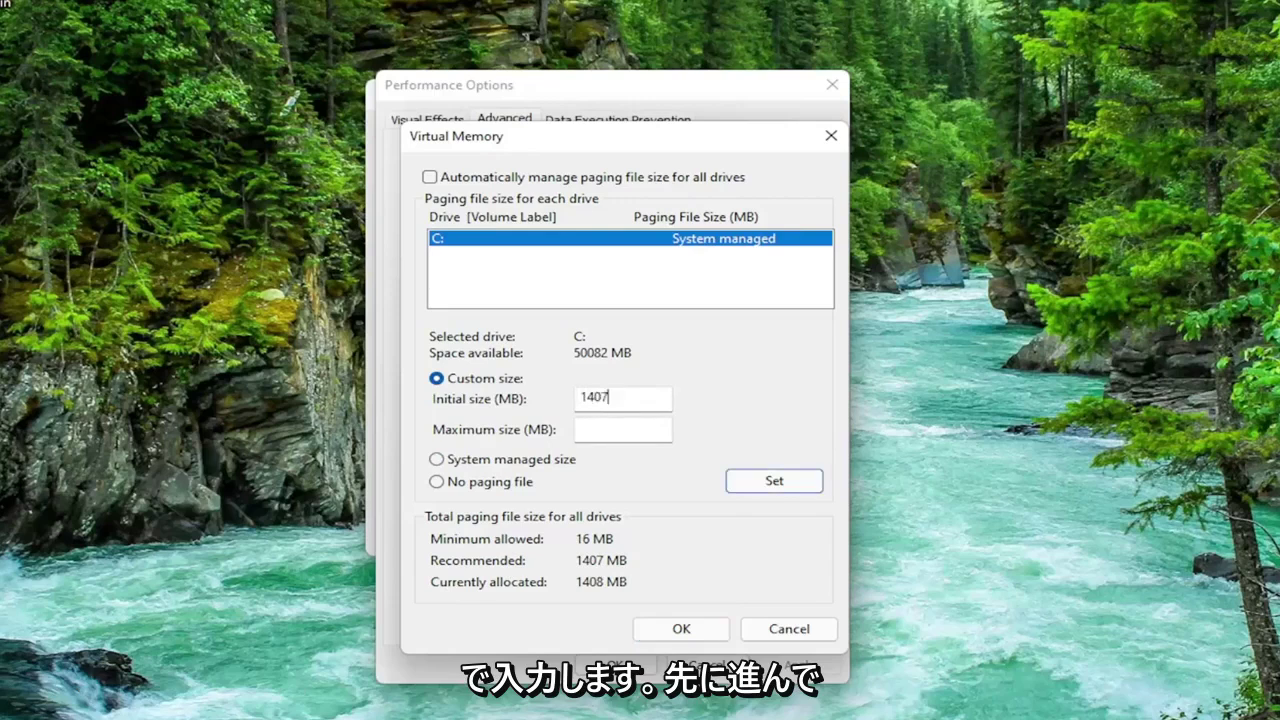
pyautogui.press('Tab')
pyautogui.write('407')
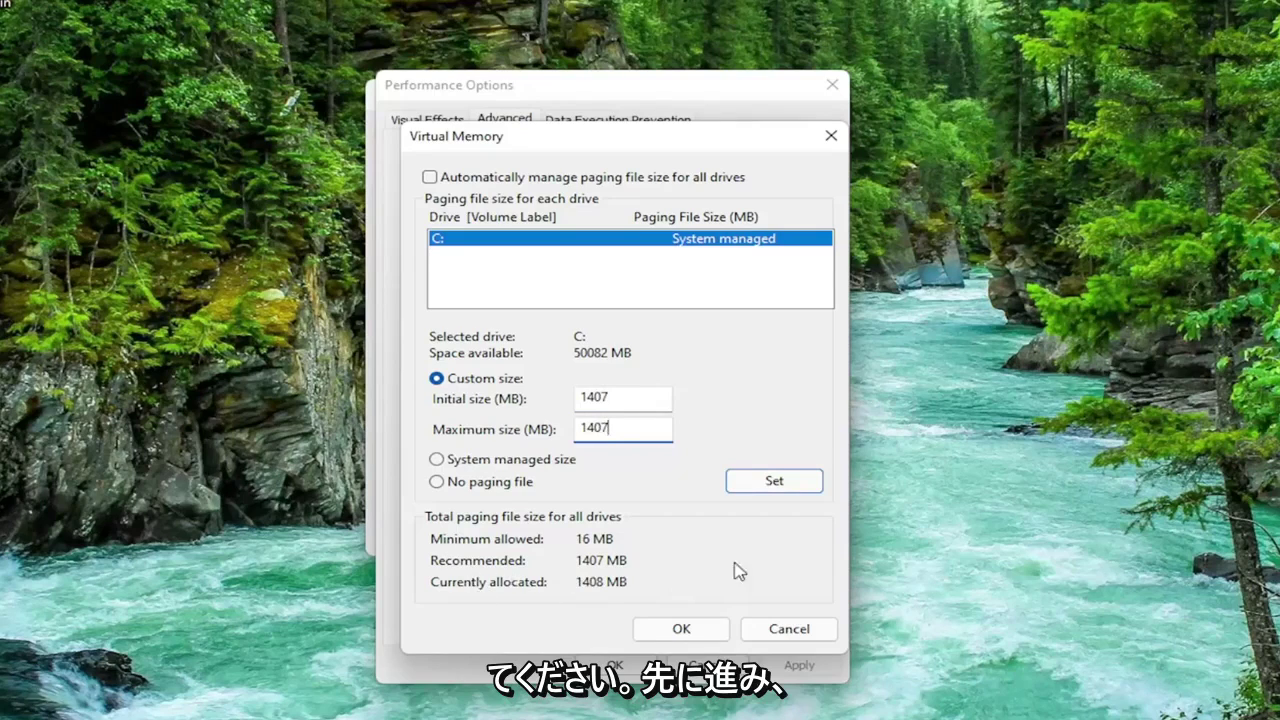
pyautogui.click(750, 483)
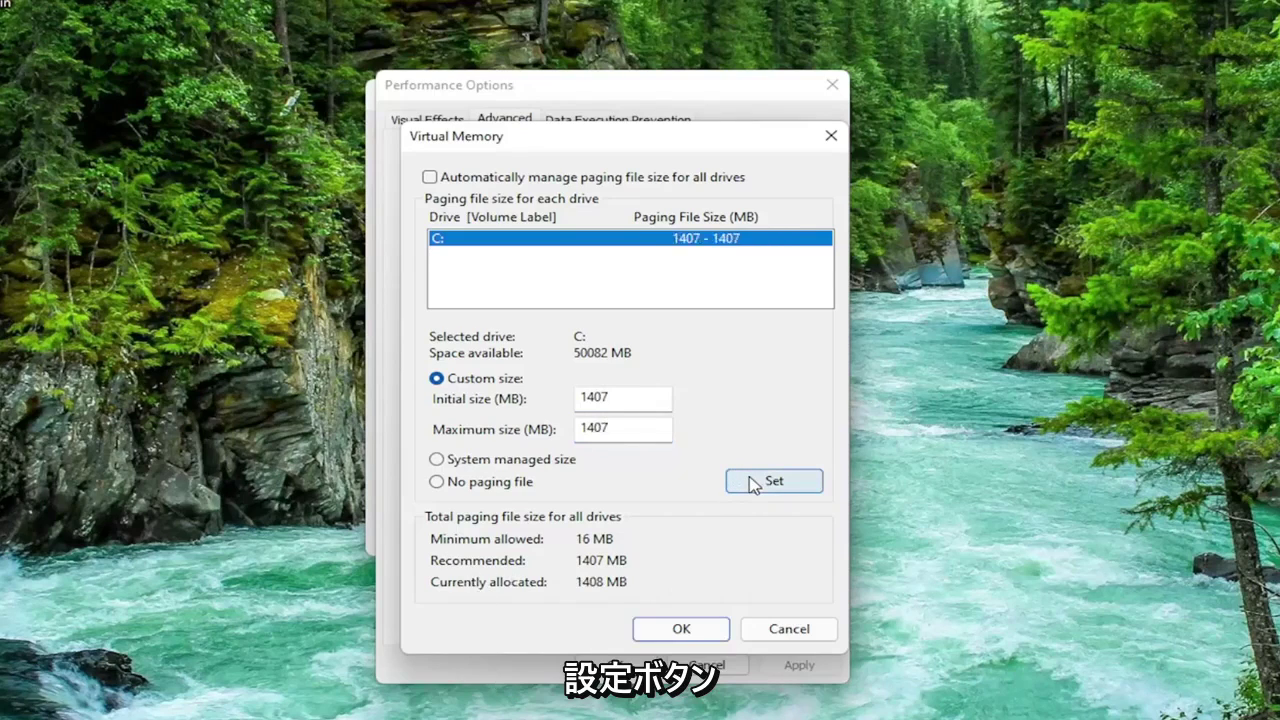
# - Confirm the paging file change in every dialog and choose Restart Later
pyautogui.click(678, 632)
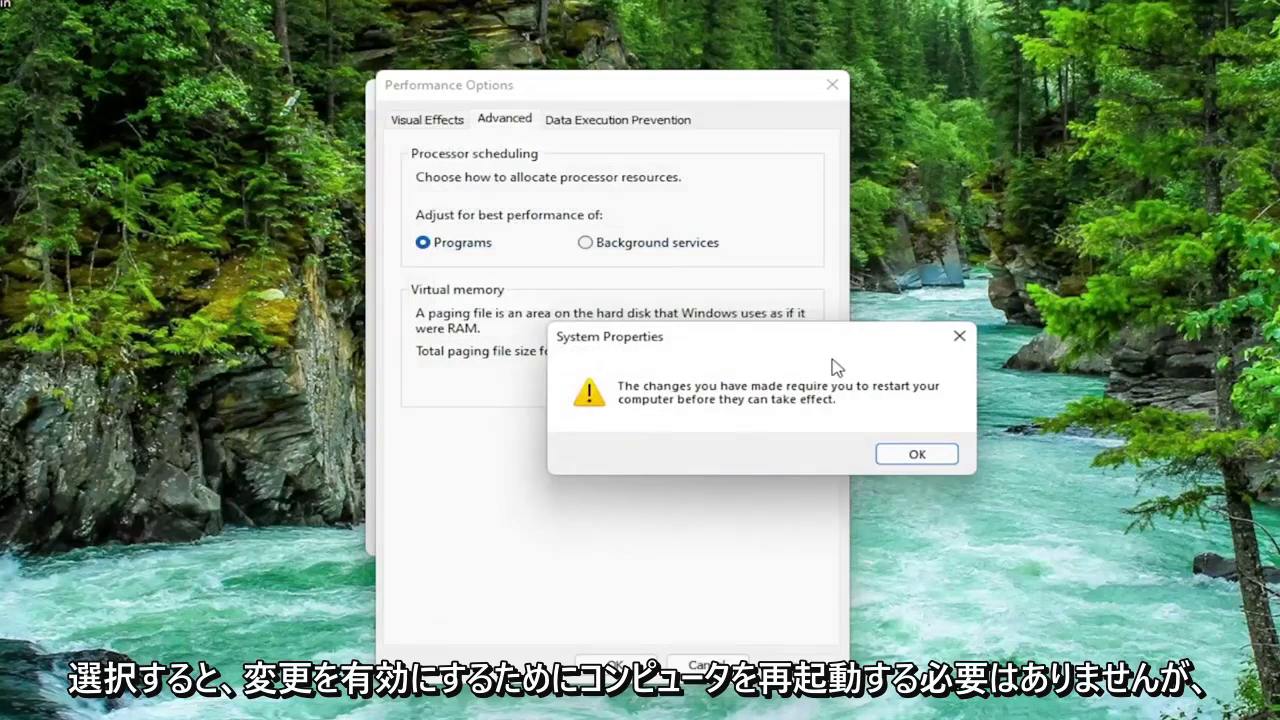
pyautogui.click(905, 455)
pyautogui.click(620, 665)
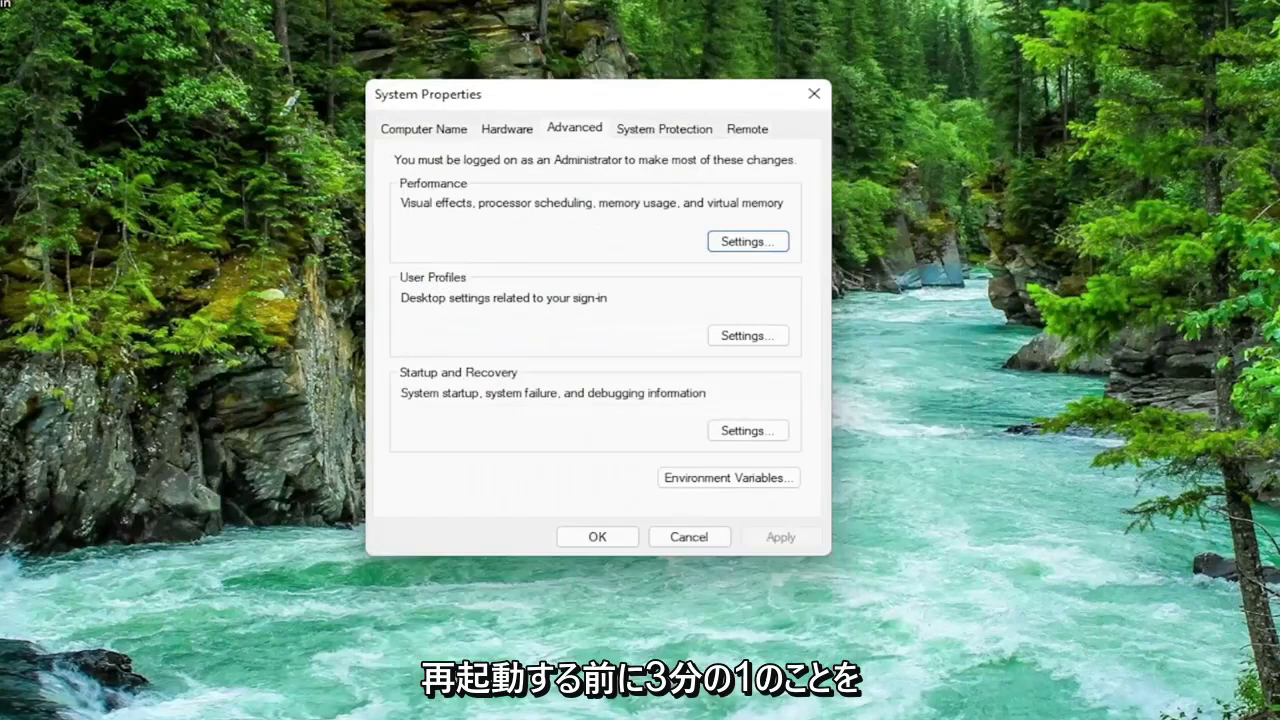
pyautogui.click(597, 537)
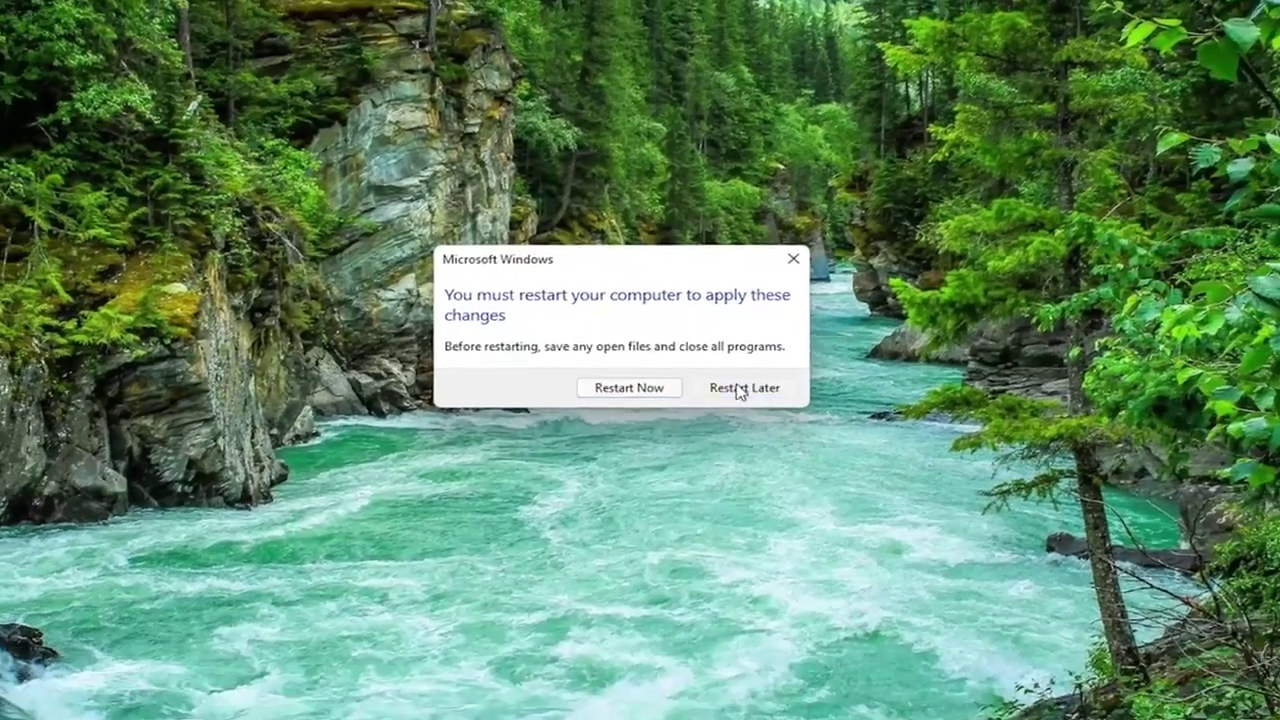
pyautogui.click(873, 399)
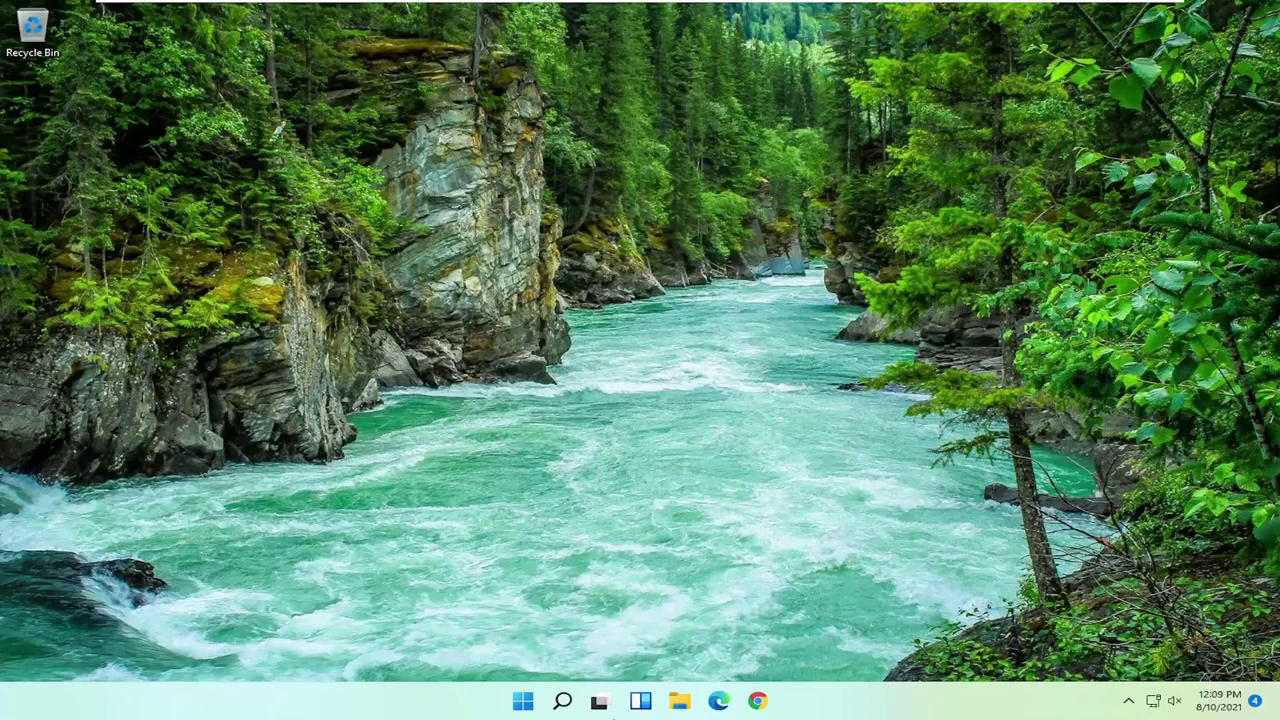
# - Launch the group policy editor from search, enlarge its window, and select Administrative Templates
pyautogui.click(562, 700)
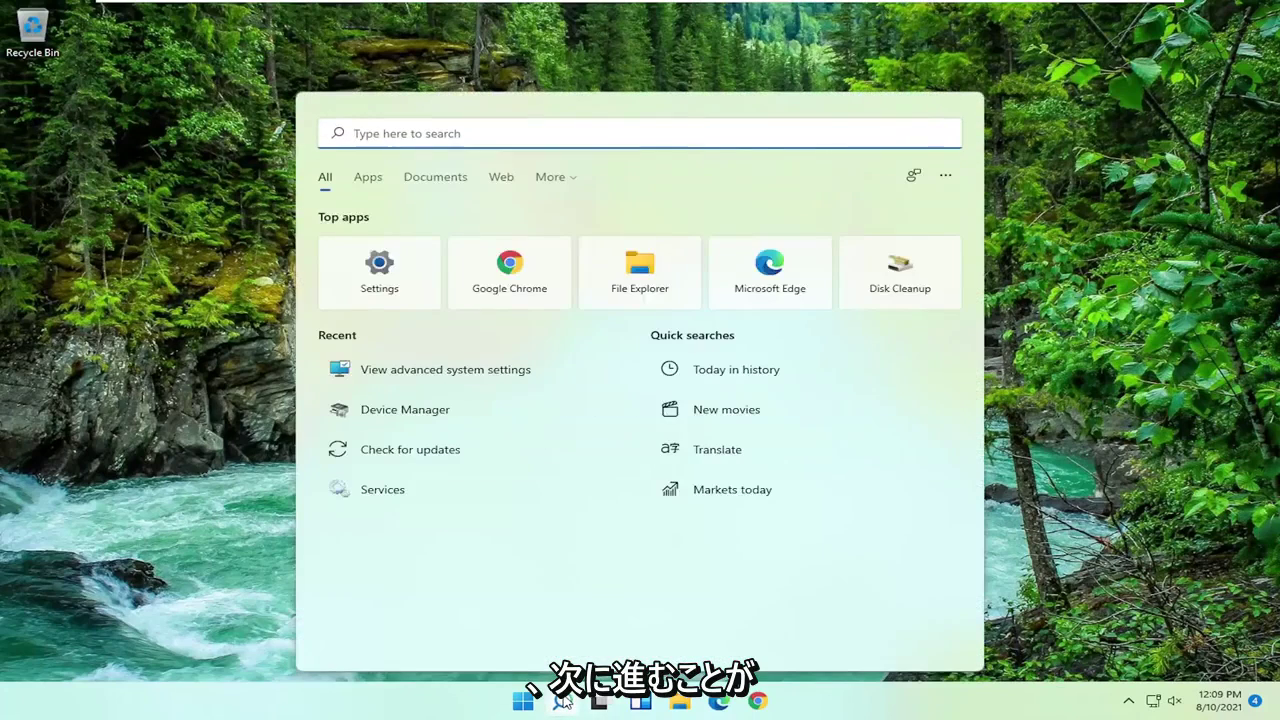
pyautogui.write('gro')
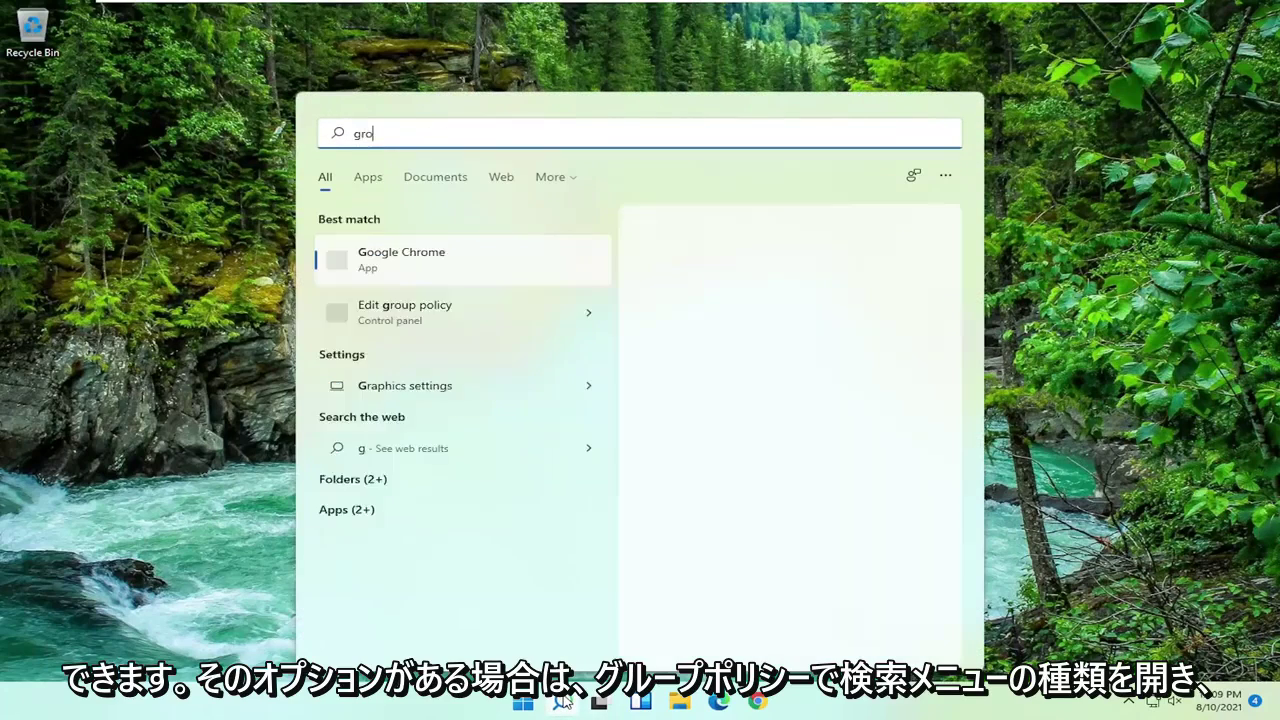
pyautogui.write('up policy')
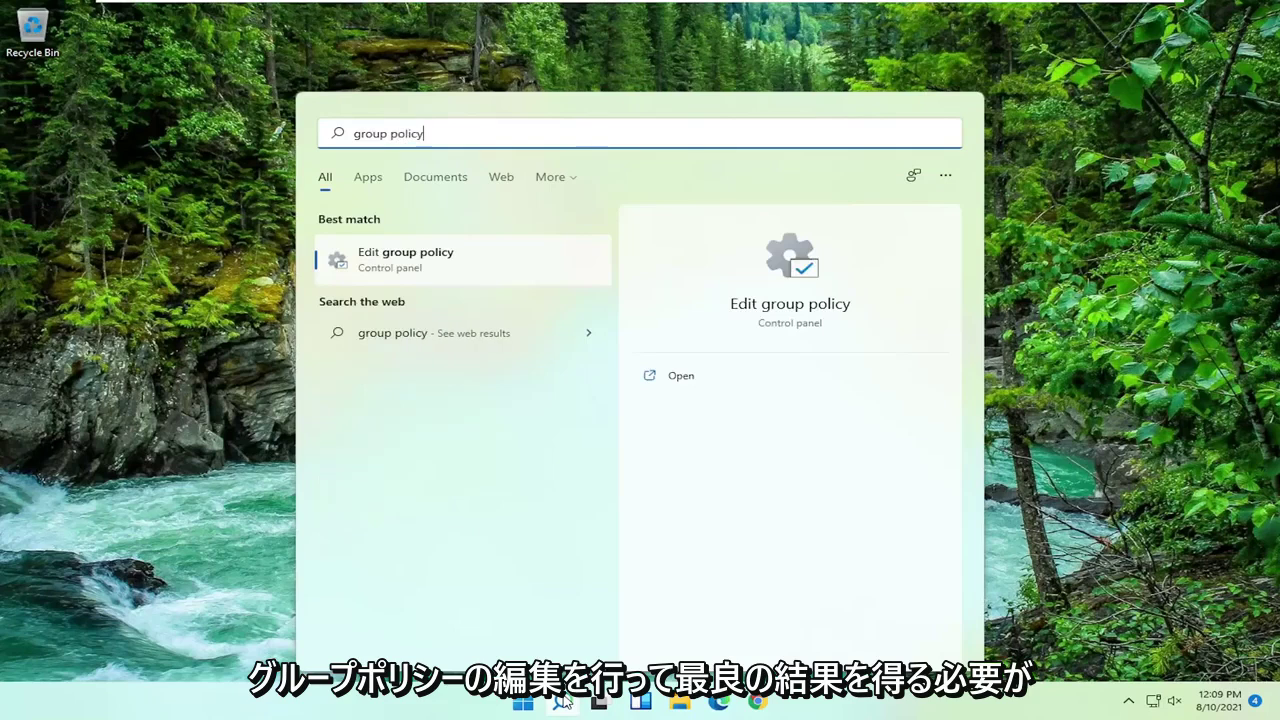
pyautogui.click(407, 262)
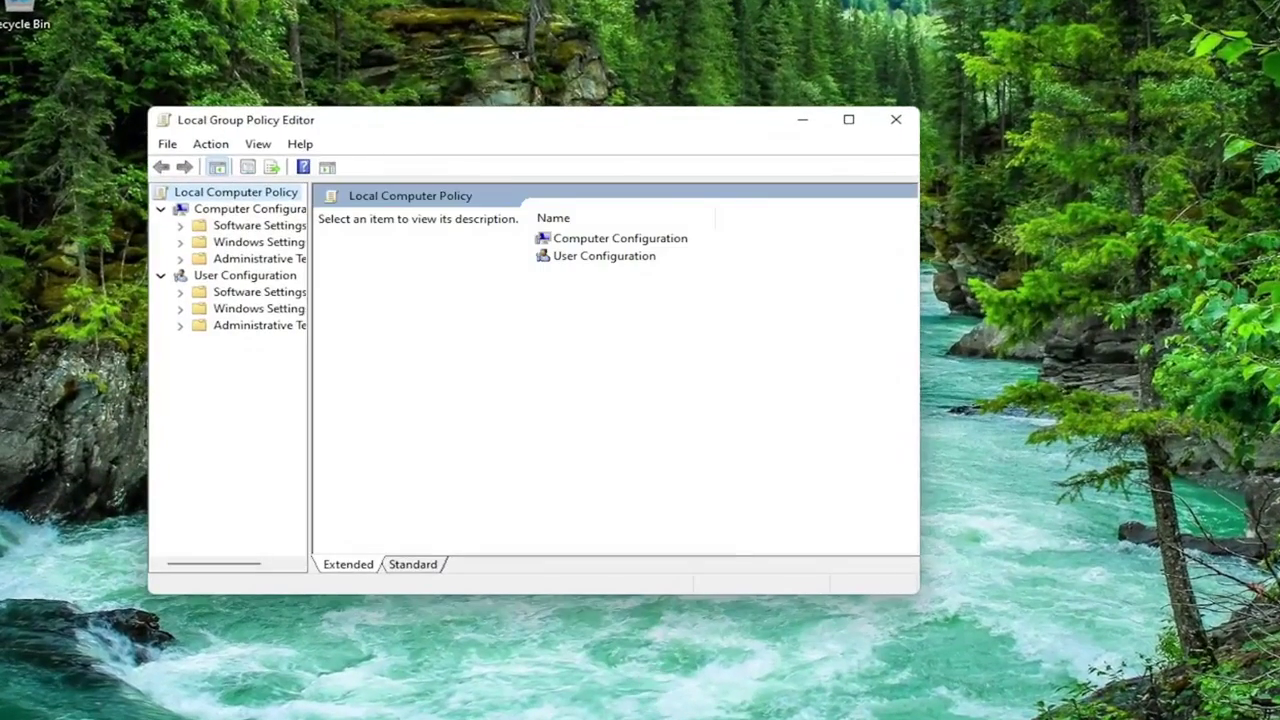
pyautogui.moveTo(606, 125); pyautogui.dragTo(615, 60)
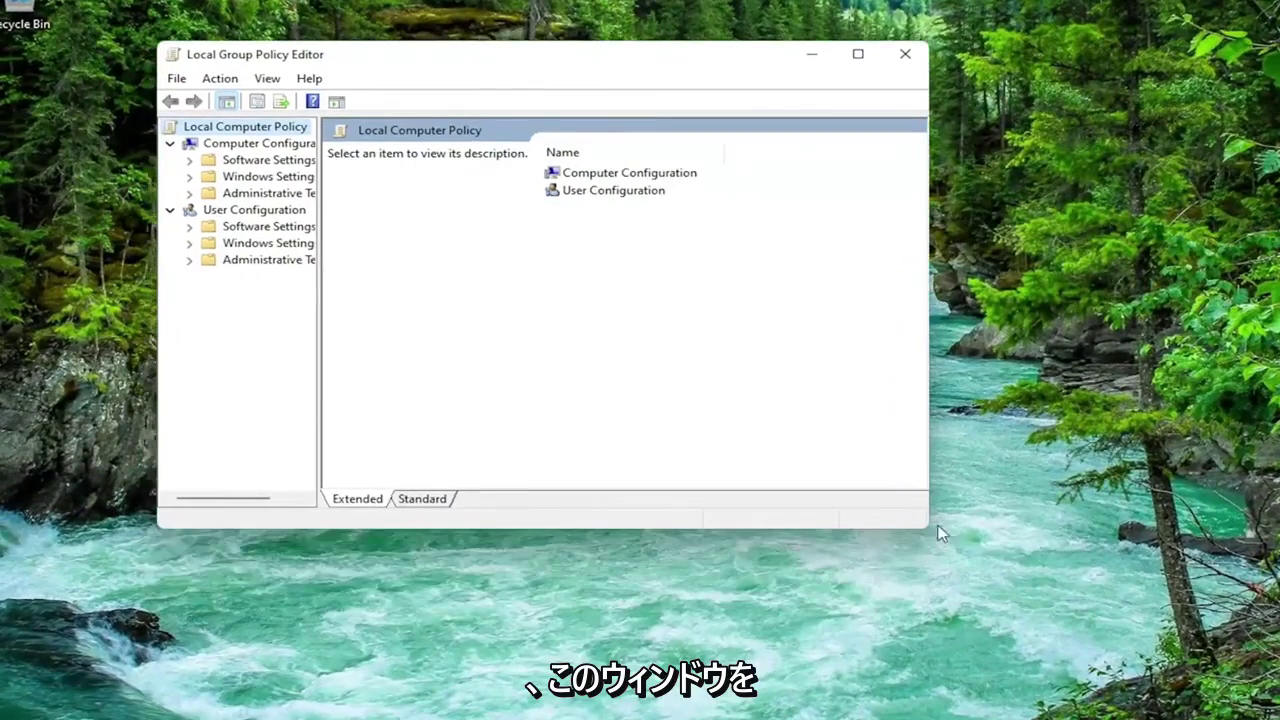
pyautogui.moveTo(927, 530); pyautogui.dragTo(1091, 637)
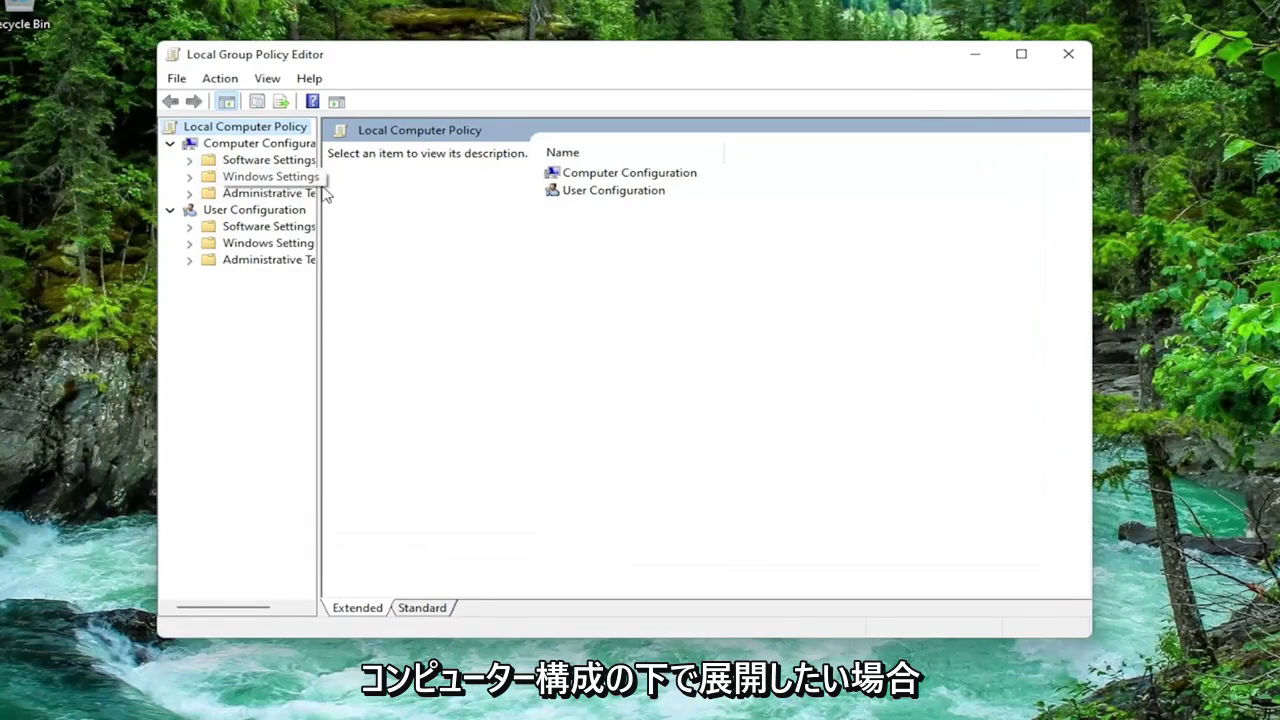
pyautogui.moveTo(322, 185); pyautogui.dragTo(400, 207)
pyautogui.click(270, 193)
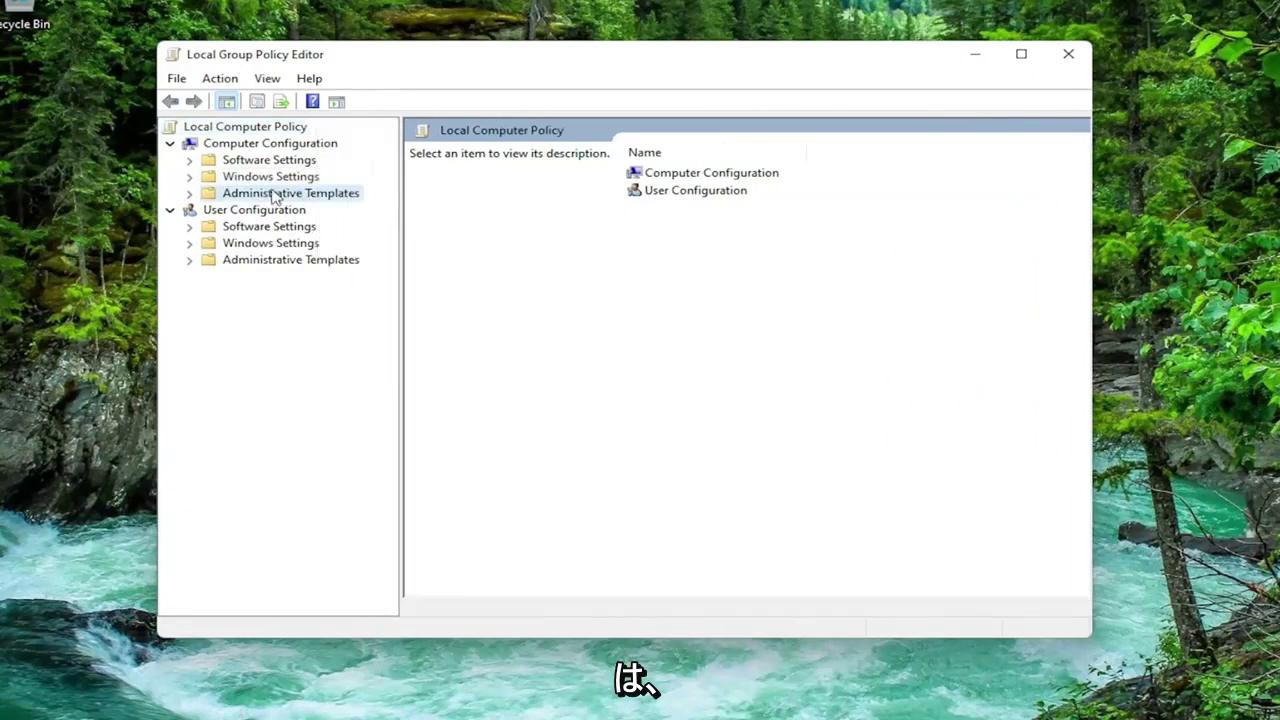
# - Drill into System > Troubleshooting and Diagnostics > Windows Resource Exhaustion Detection and Resolution
pyautogui.doubleClick(269, 193)
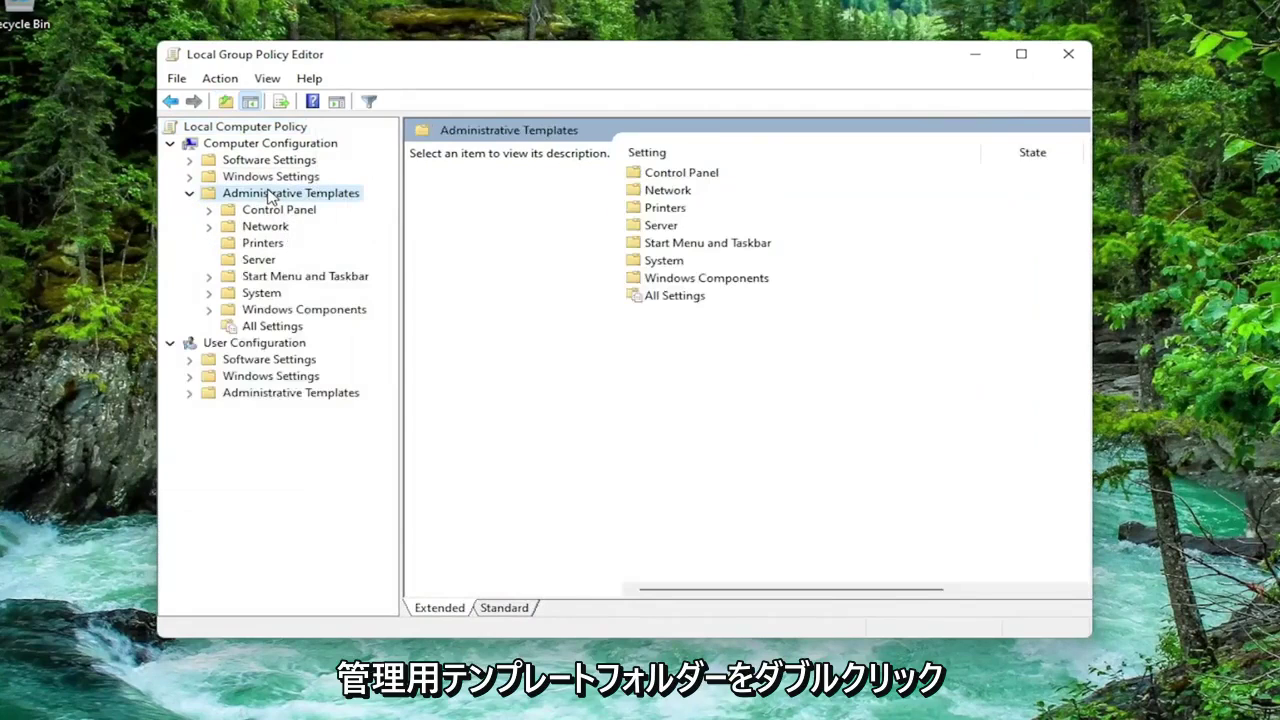
pyautogui.doubleClick(258, 295)
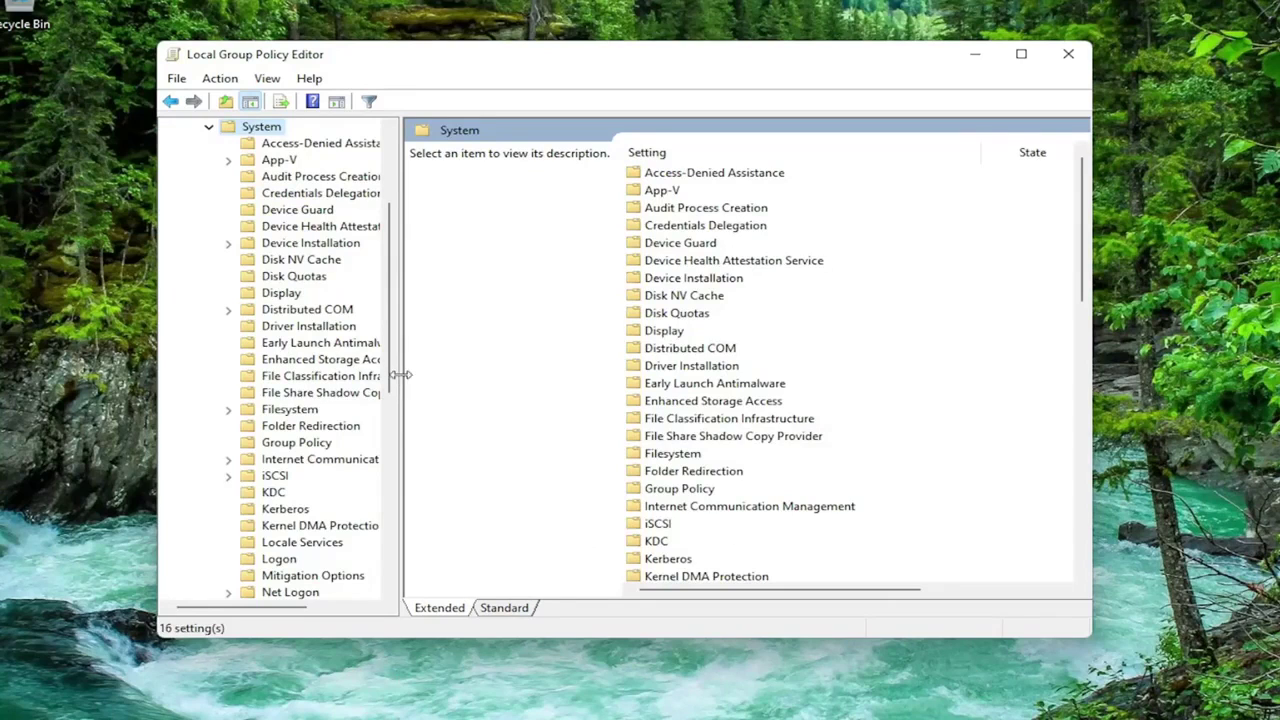
pyautogui.moveTo(400, 375); pyautogui.dragTo(445, 375)
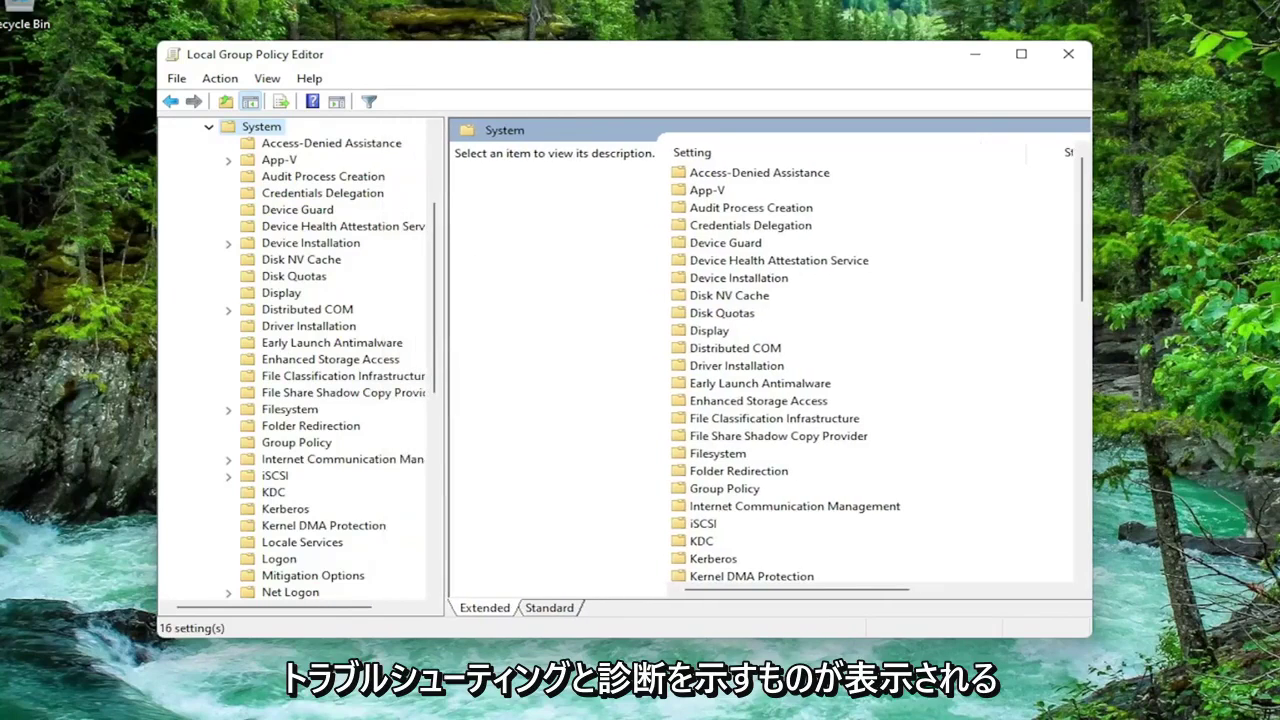
pyautogui.scroll(-9, 335, 495)
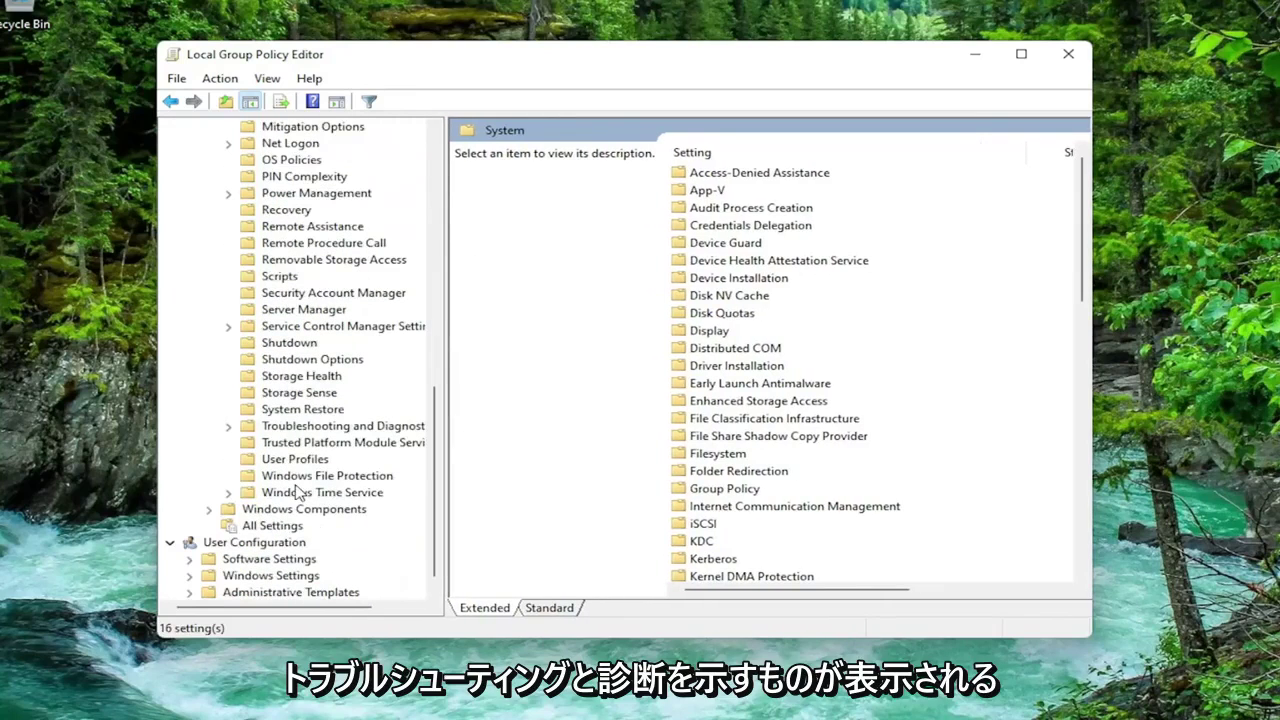
pyautogui.click(312, 430)
pyautogui.doubleClick(312, 430)
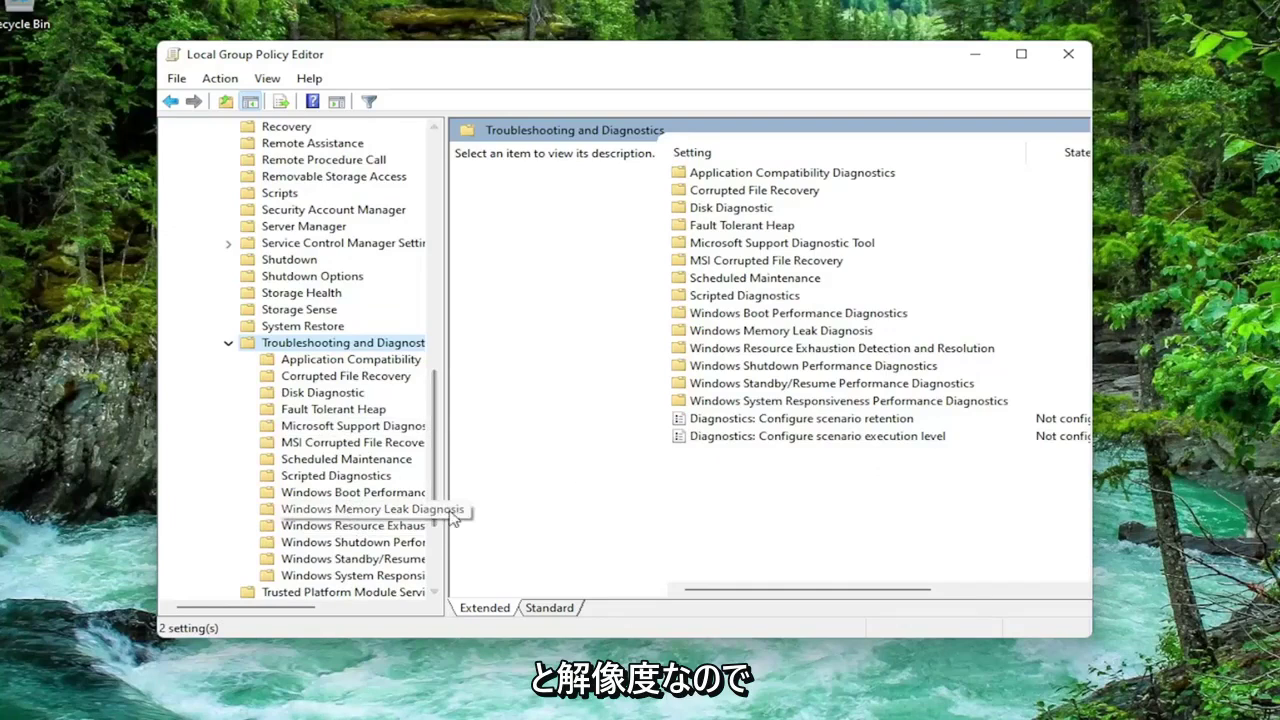
pyautogui.moveTo(444, 508); pyautogui.dragTo(618, 507)
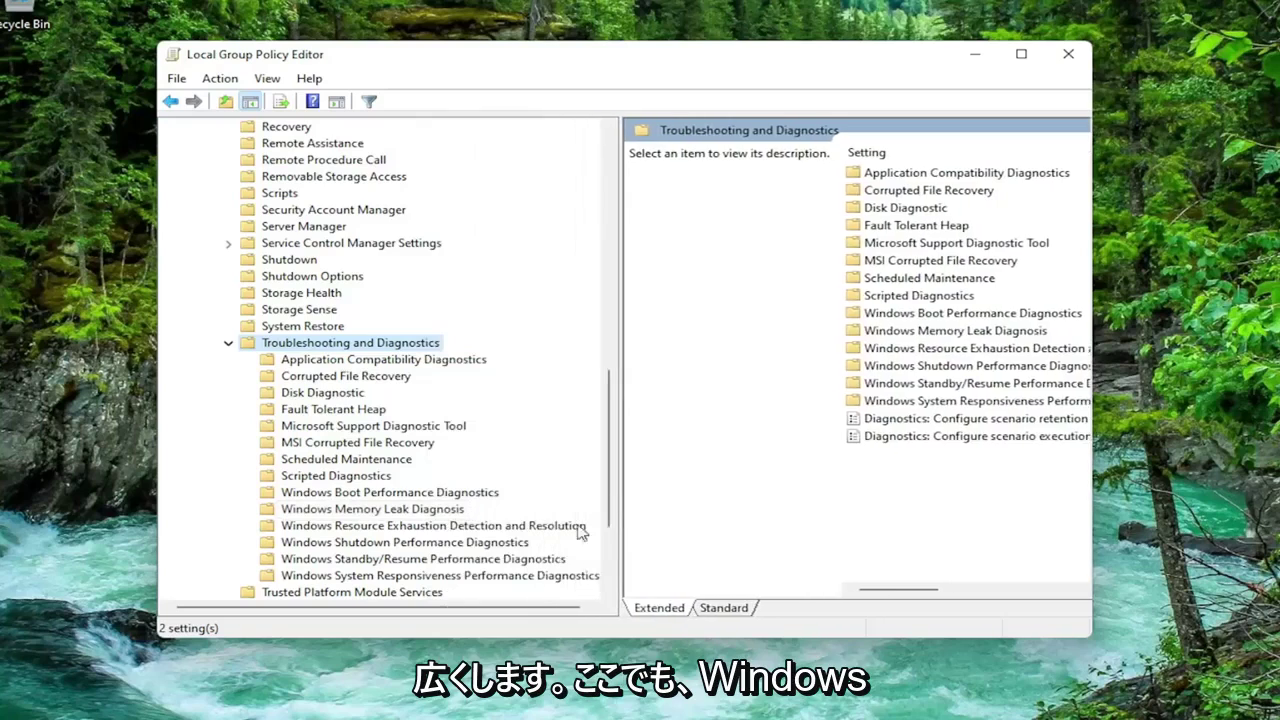
pyautogui.click(350, 530)
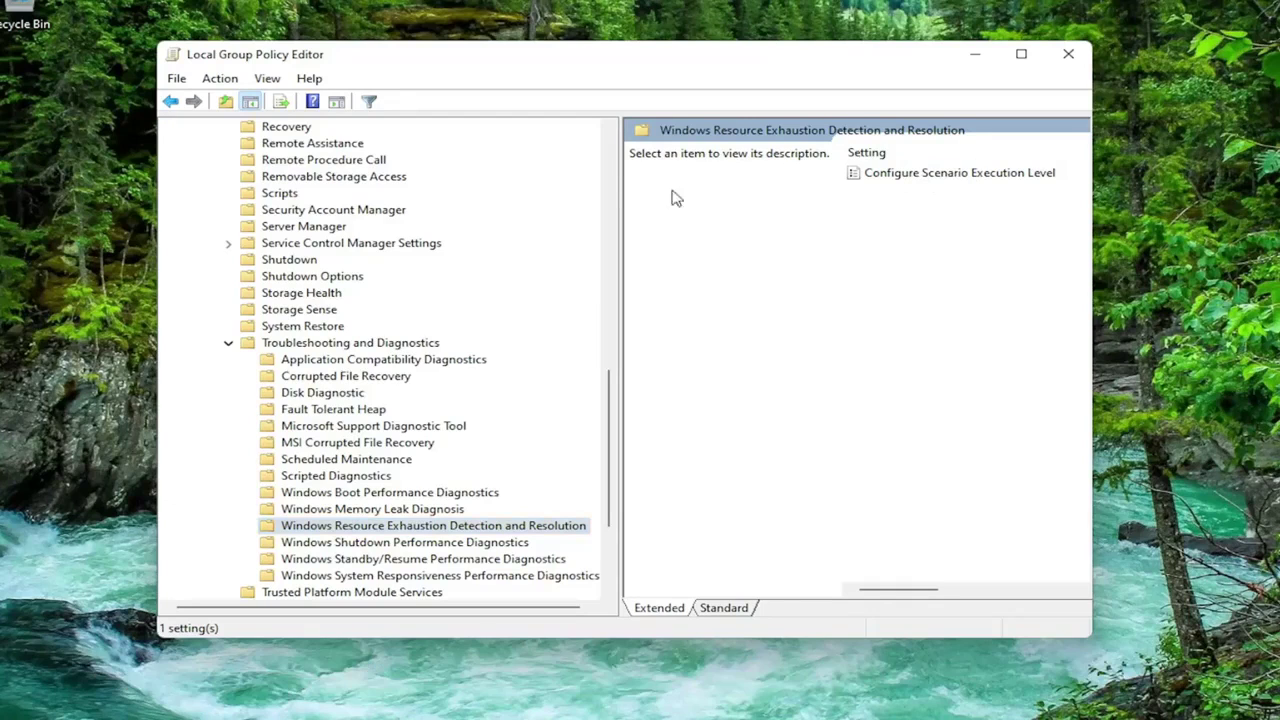
# - Set the Configure Scenario Execution Level policy to Disabled and save it
pyautogui.doubleClick(921, 175)
pyautogui.moveTo(440, 50); pyautogui.dragTo(577, 65)
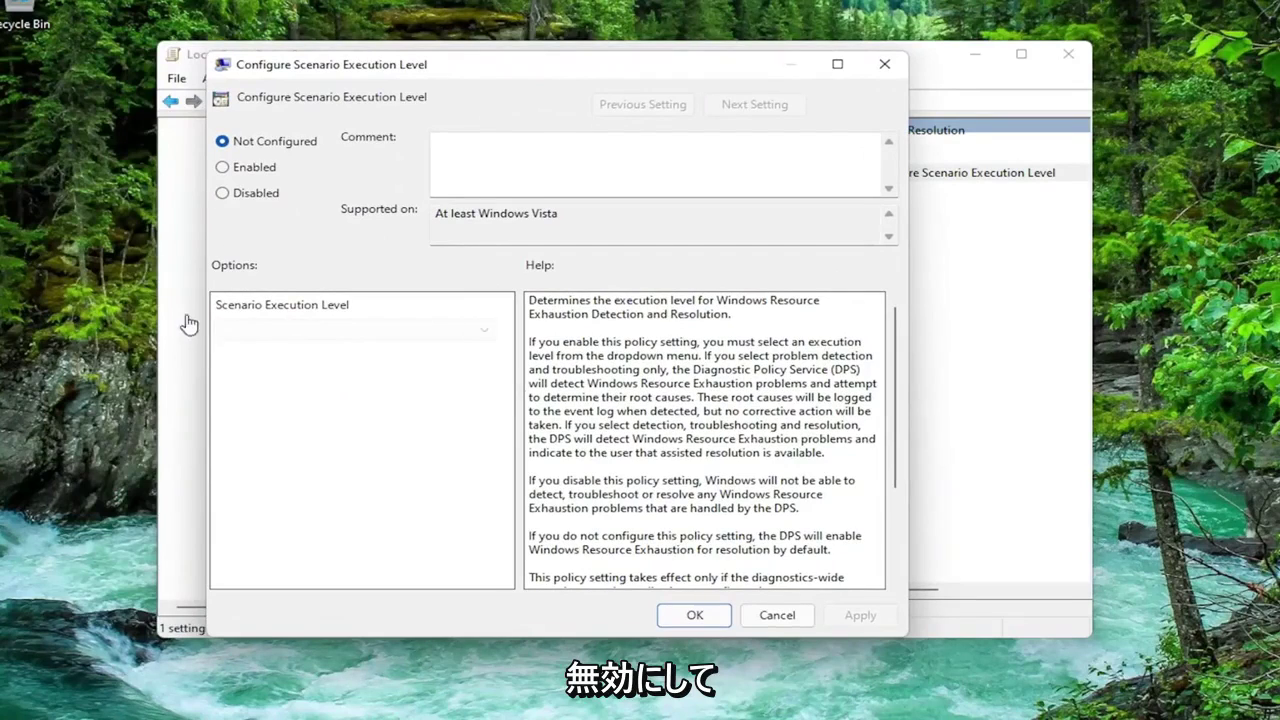
pyautogui.click(222, 193)
pyautogui.click(859, 615)
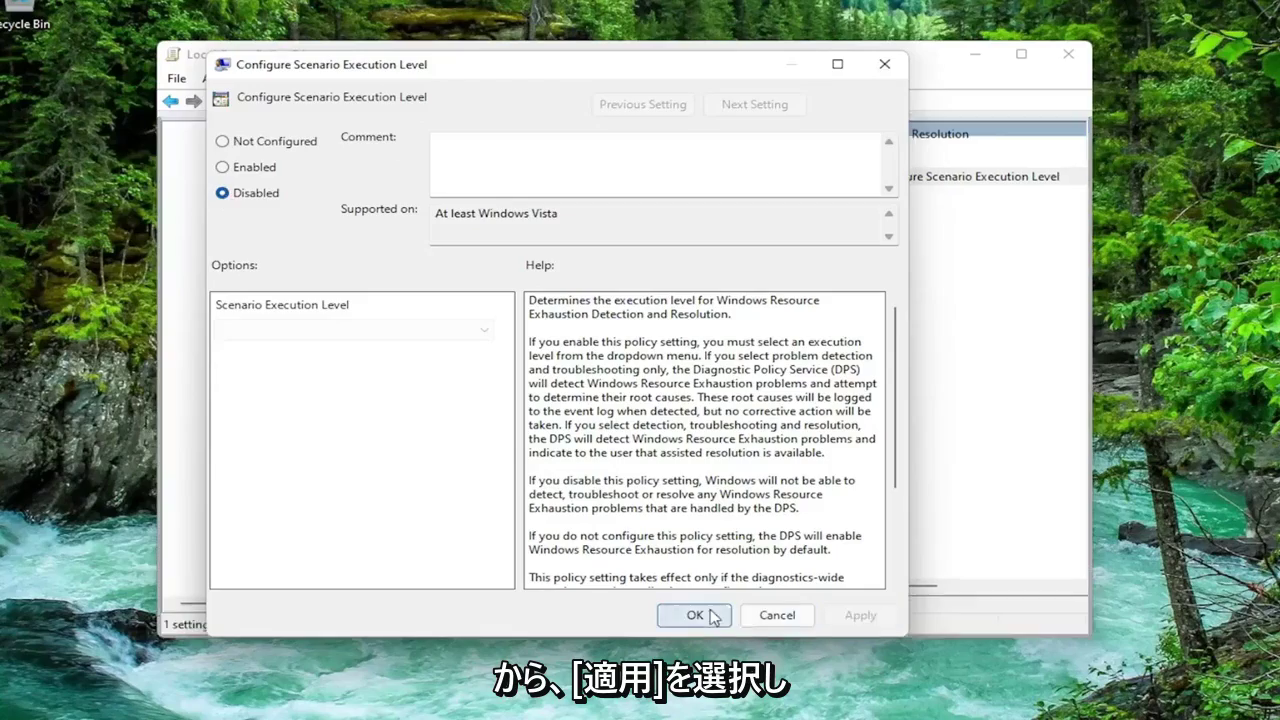
pyautogui.click(694, 615)
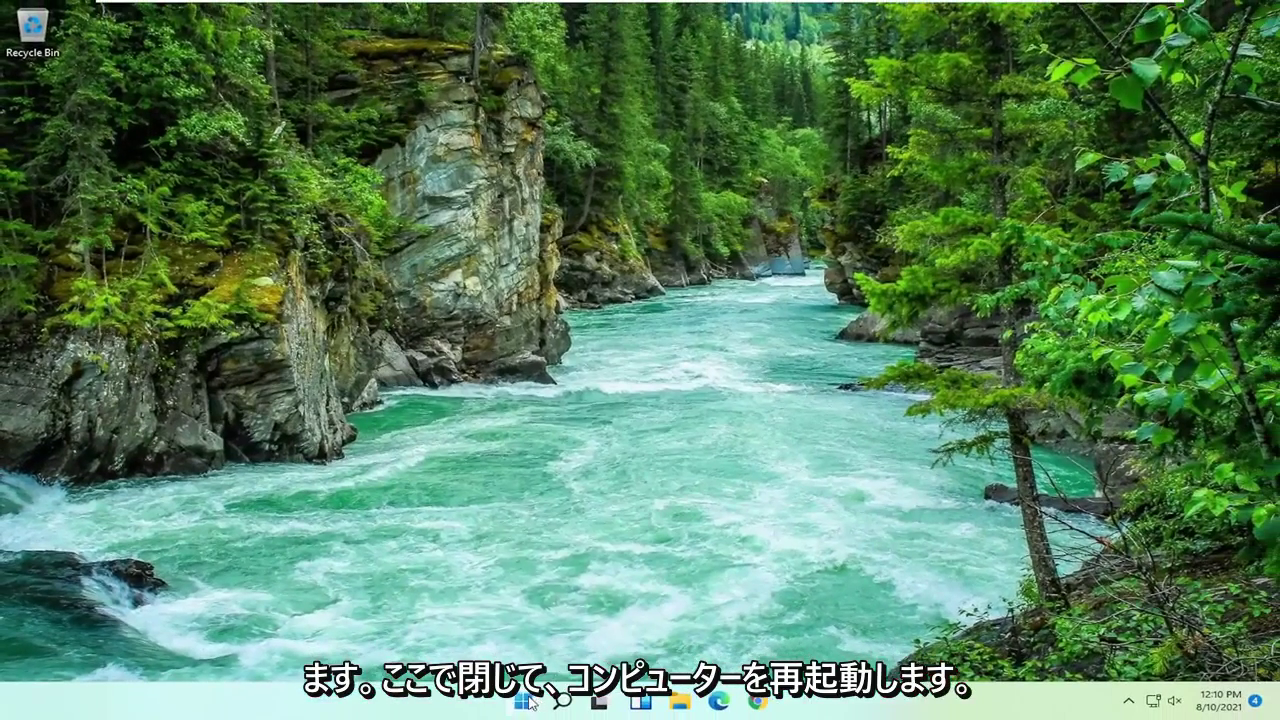
pyautogui.rightClick(529, 698)
pyautogui.moveTo(507, 637)
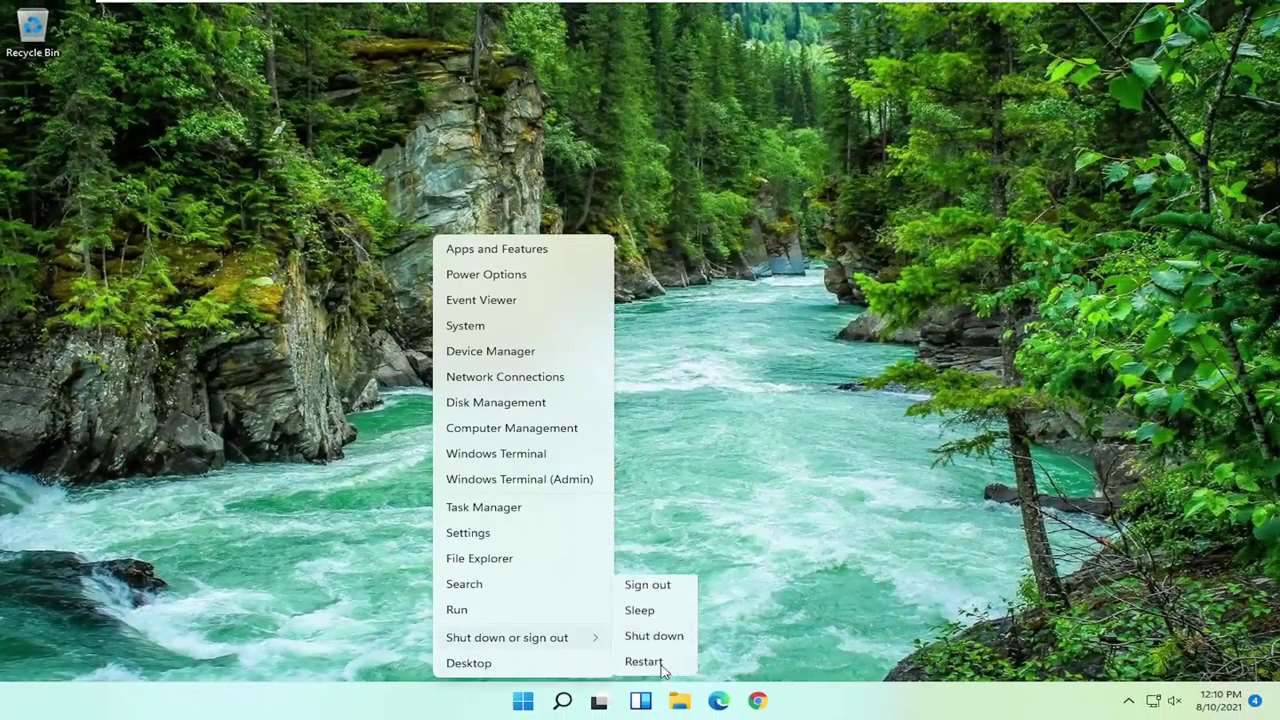